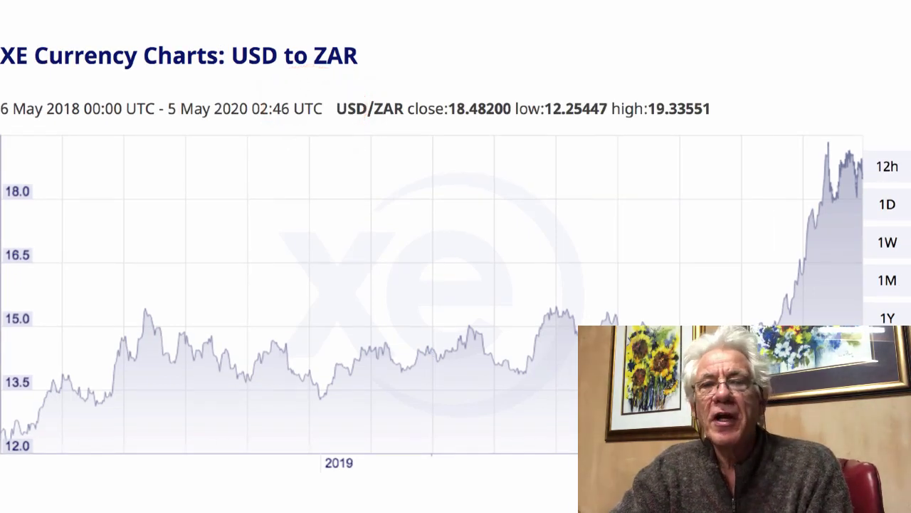
Circle the USD/ZAR two-year high of 19.33551 and advance to the Bitcoin chart.
drag(723, 80, 673, 74)
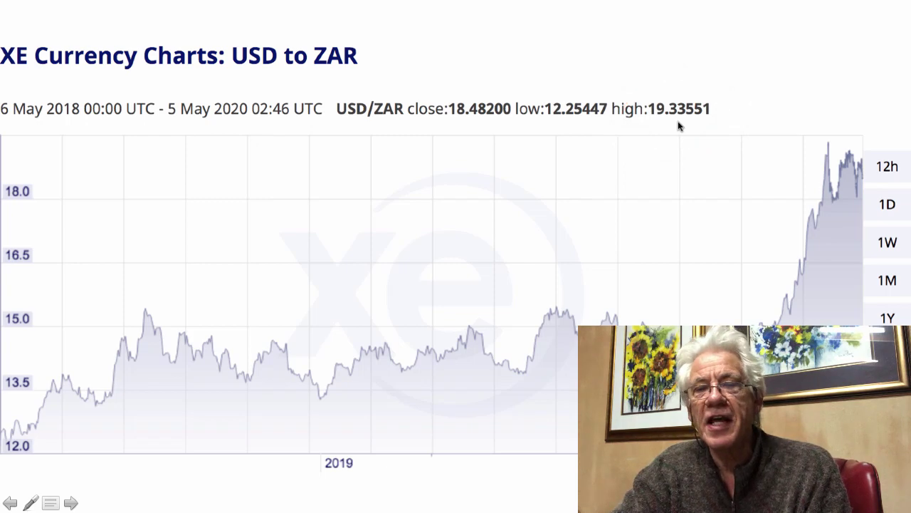
key(Right)
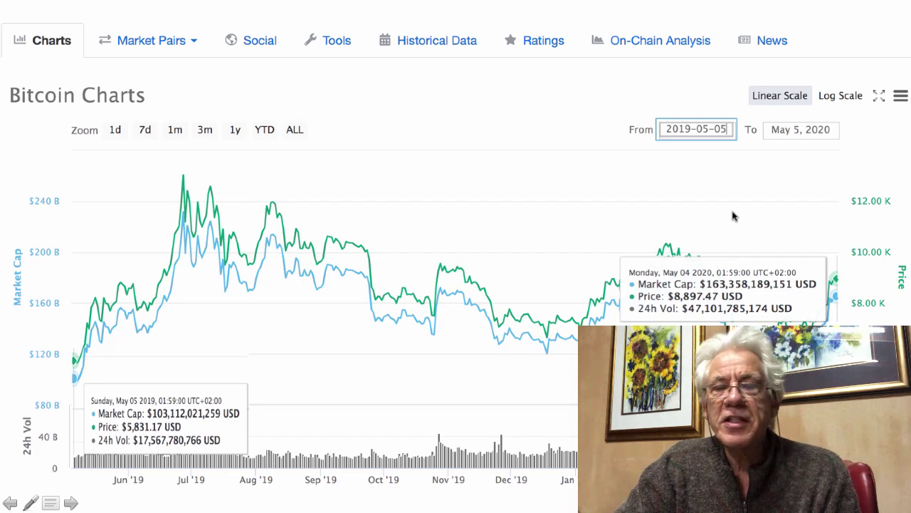
Reveal the Bitcoin investment table showing 106% growth over the chart.
key(Right)
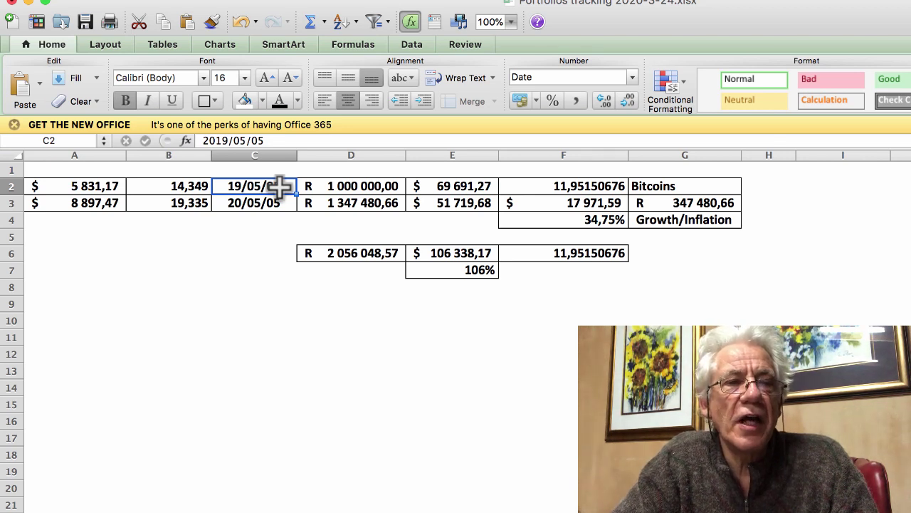
Review the May 2019 Bitcoin price, exchange rate and R1 000 000 investment in A2, B2, D2.
click(84, 183)
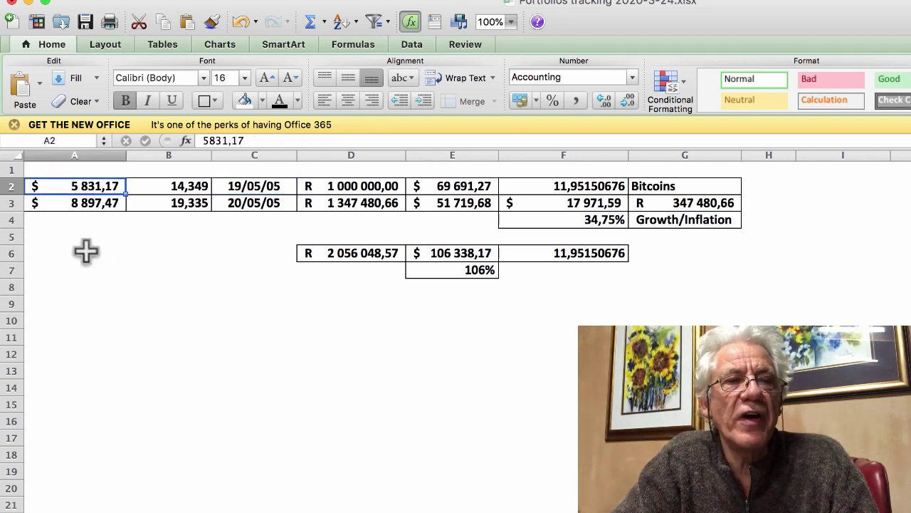
click(155, 186)
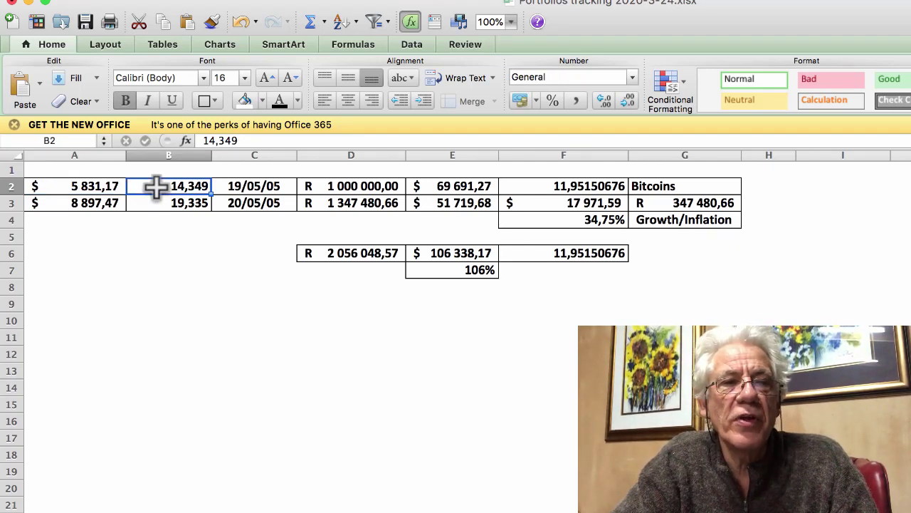
click(351, 189)
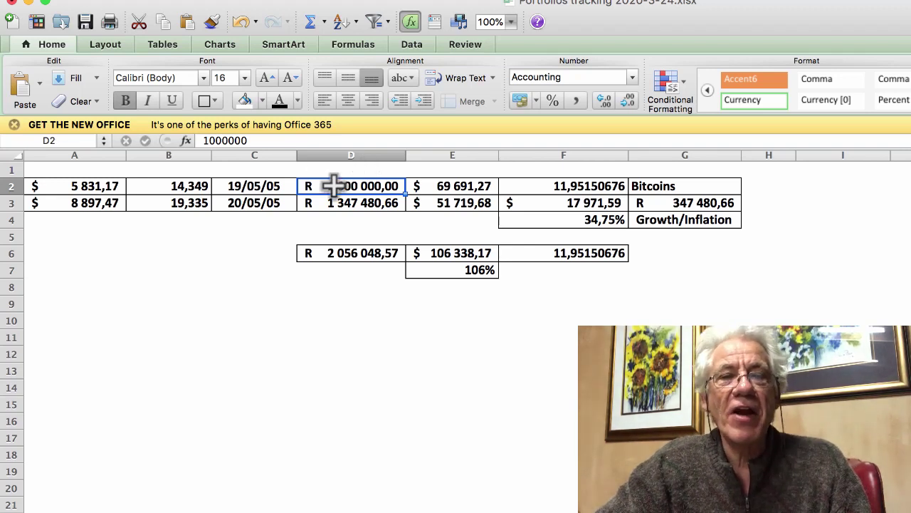
click(447, 186)
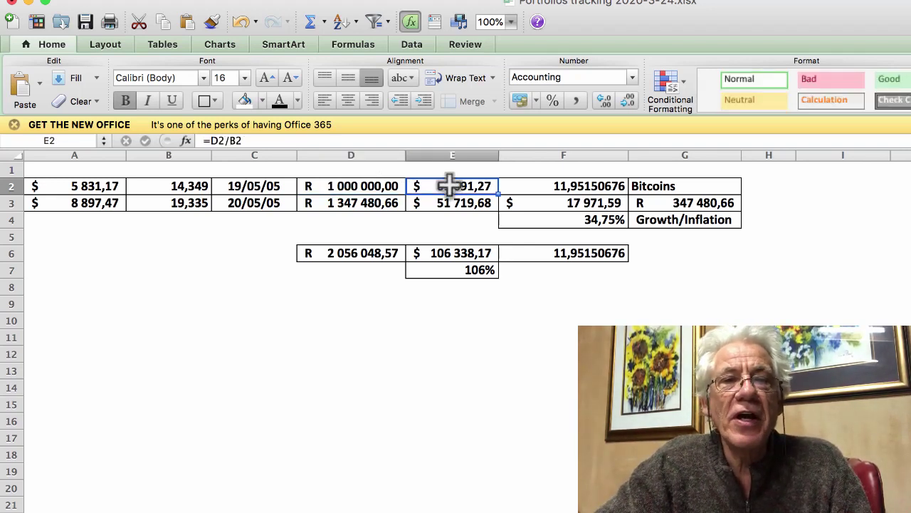
double_click(450, 186)
key(Escape)
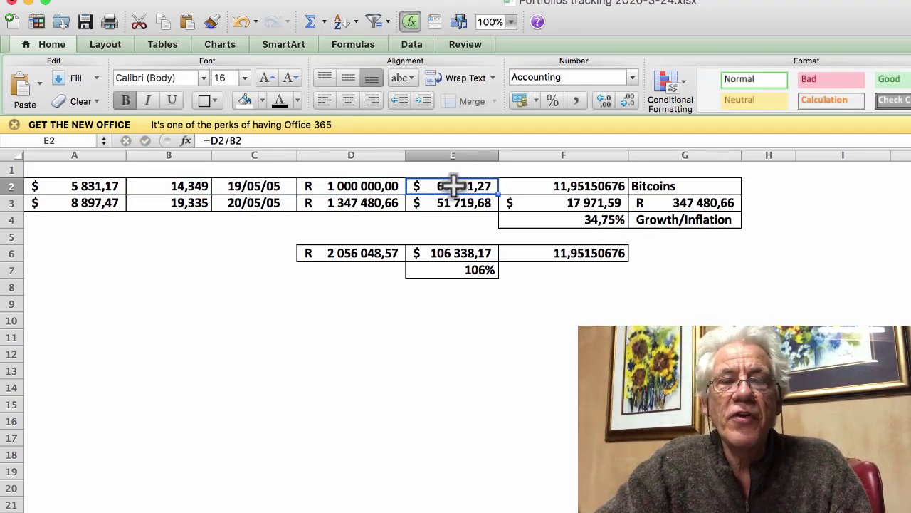
click(552, 186)
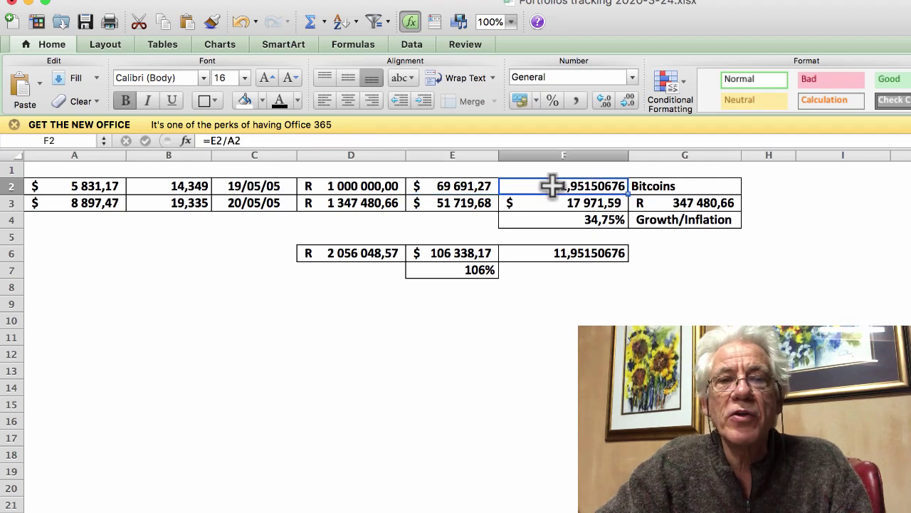
double_click(553, 186)
key(Return)
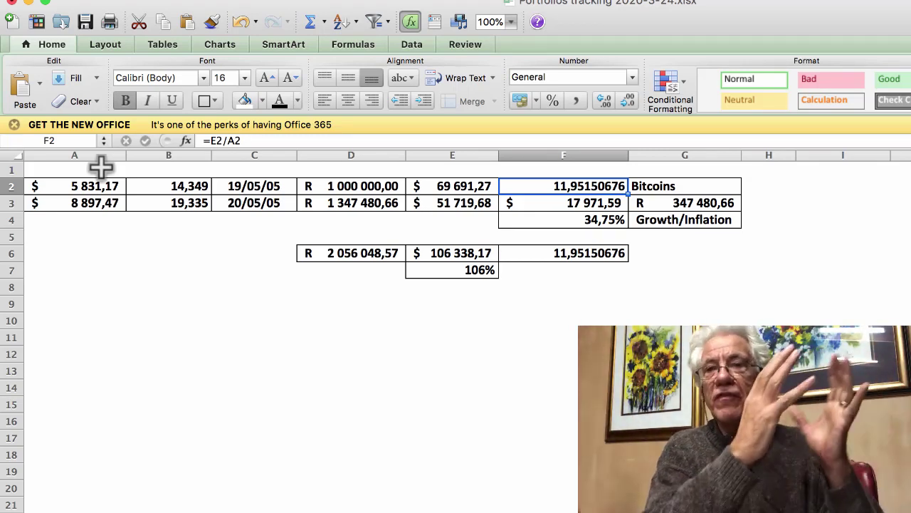
click(420, 203)
double_click(425, 205)
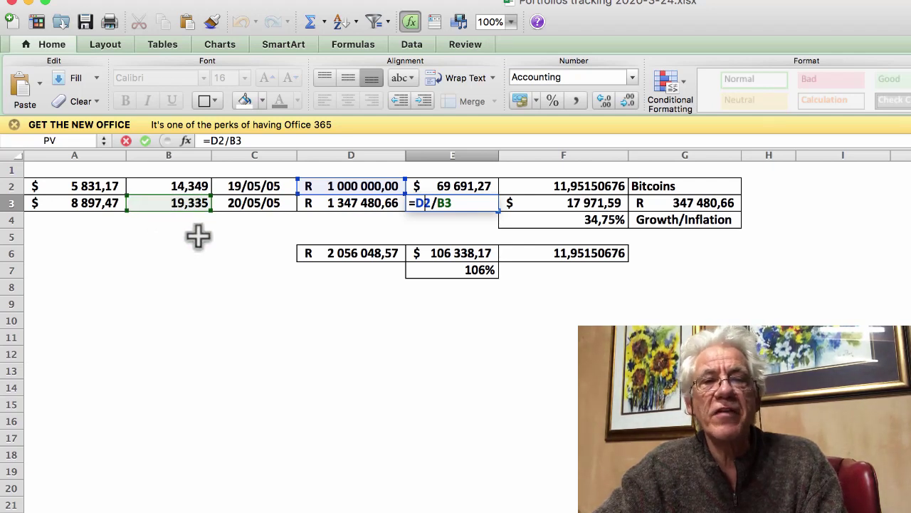
key(Return)
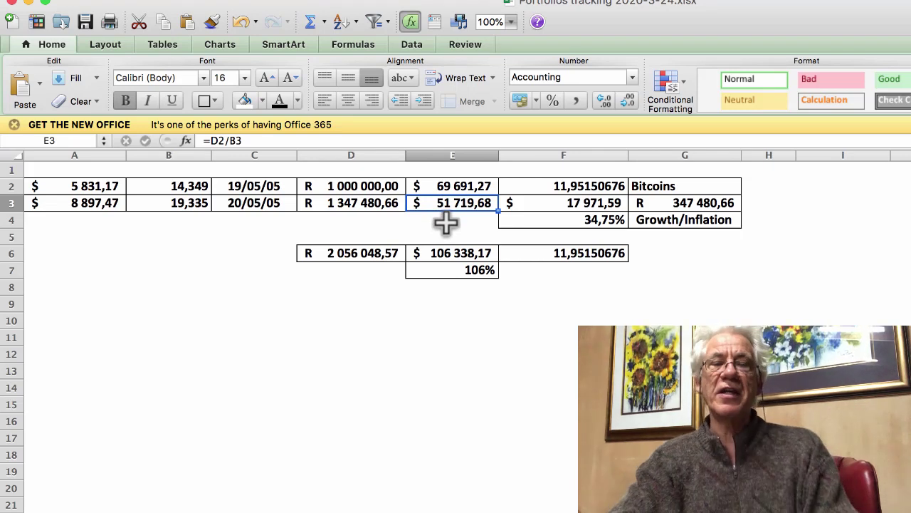
click(546, 205)
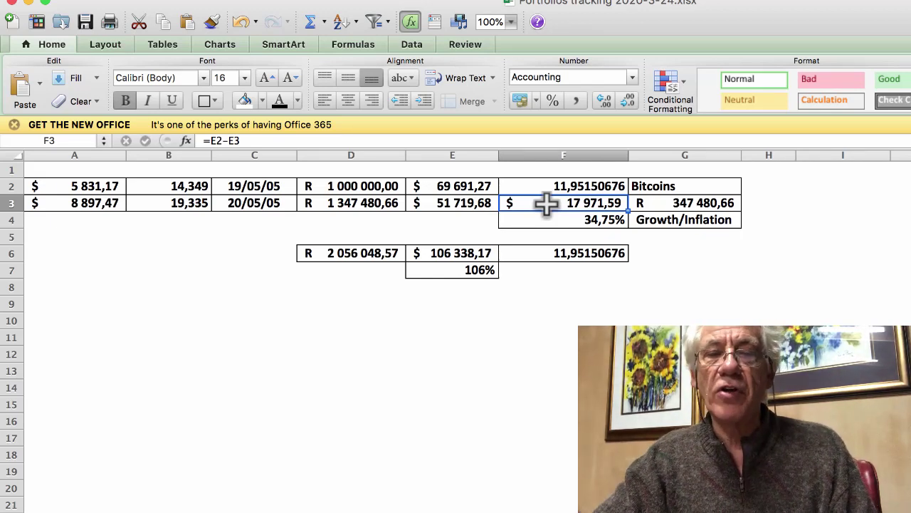
click(547, 219)
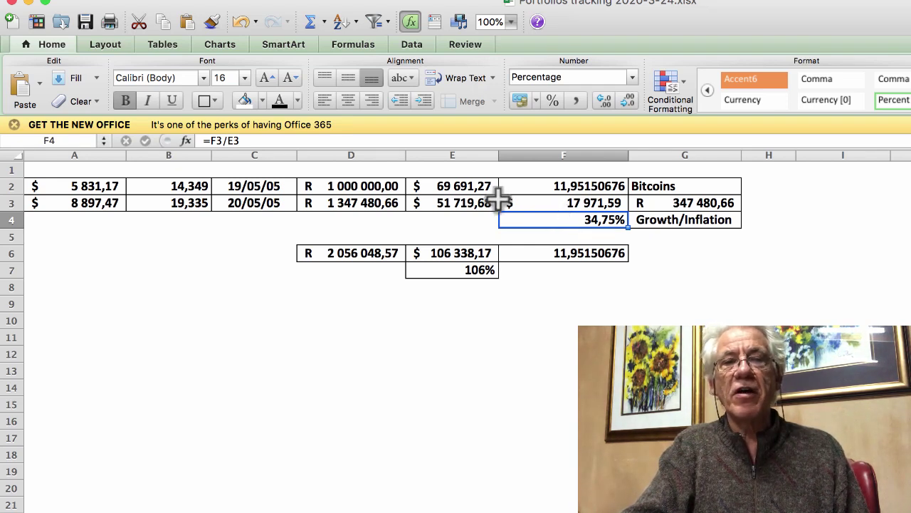
click(473, 183)
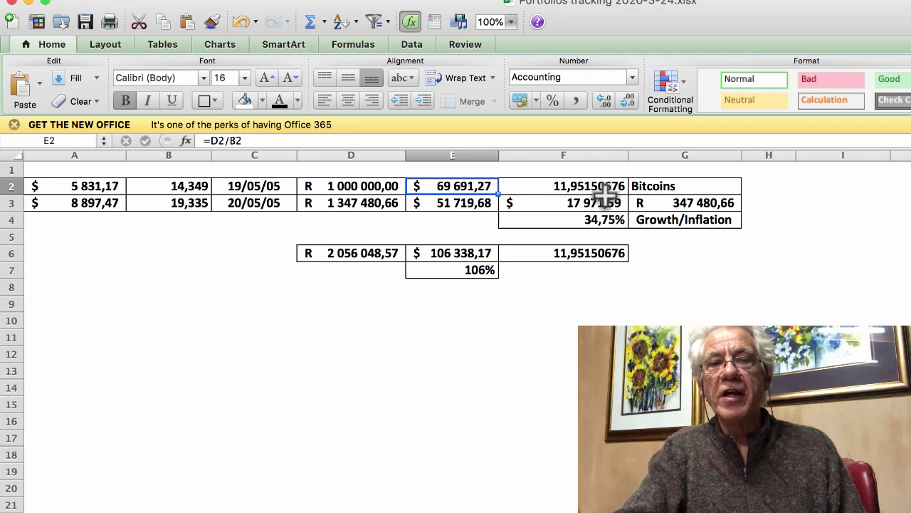
click(582, 222)
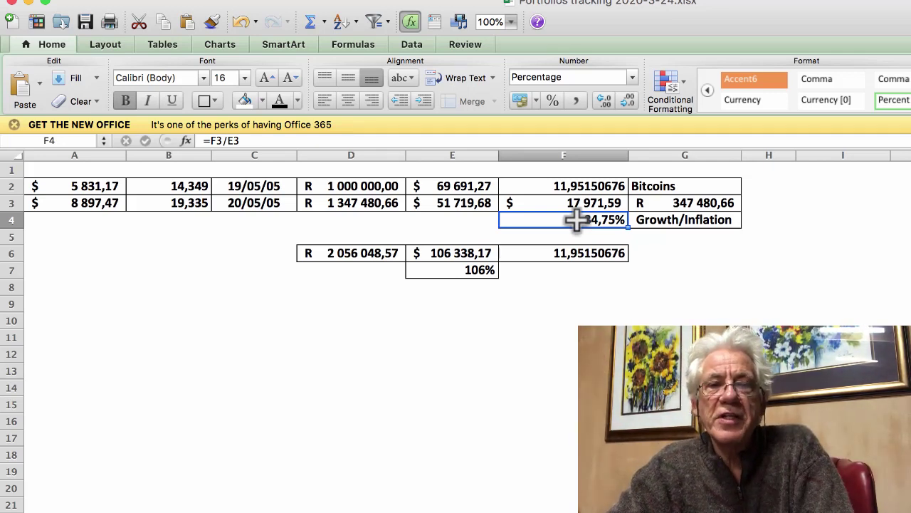
click(542, 185)
click(556, 255)
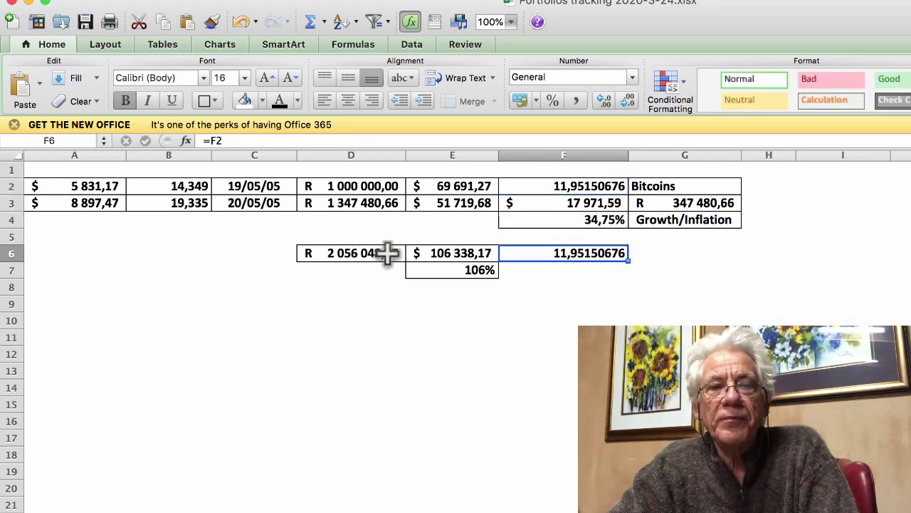
click(446, 250)
double_click(447, 250)
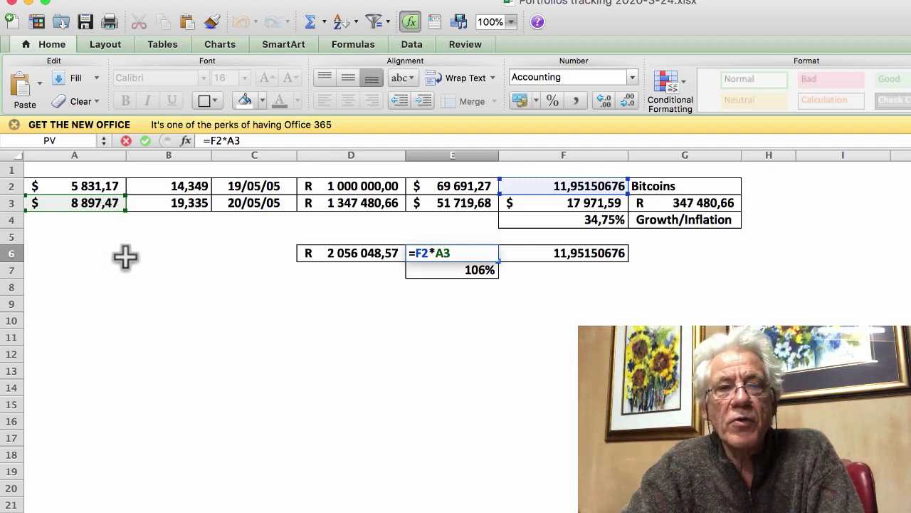
key(Return)
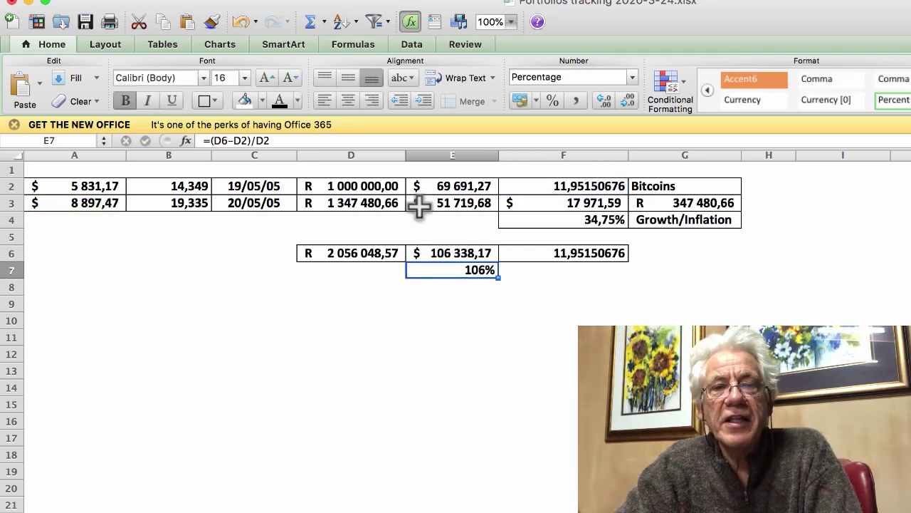
click(459, 249)
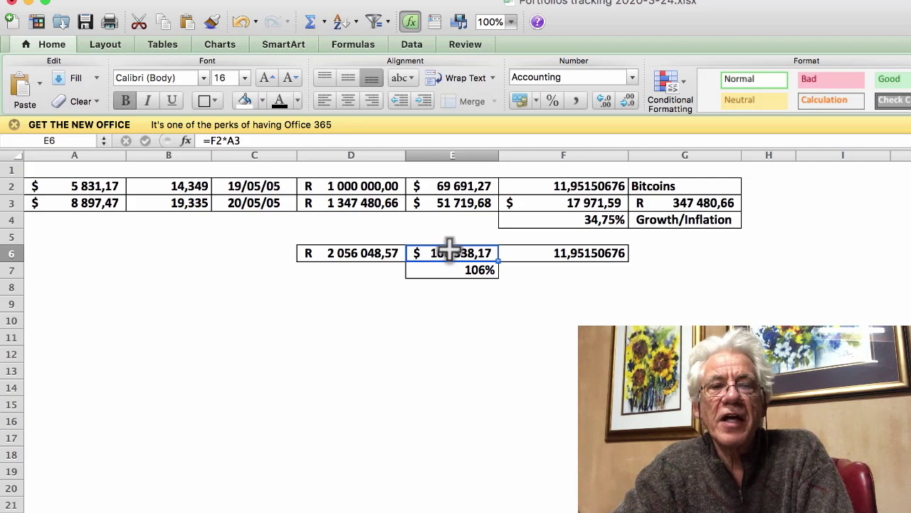
click(343, 253)
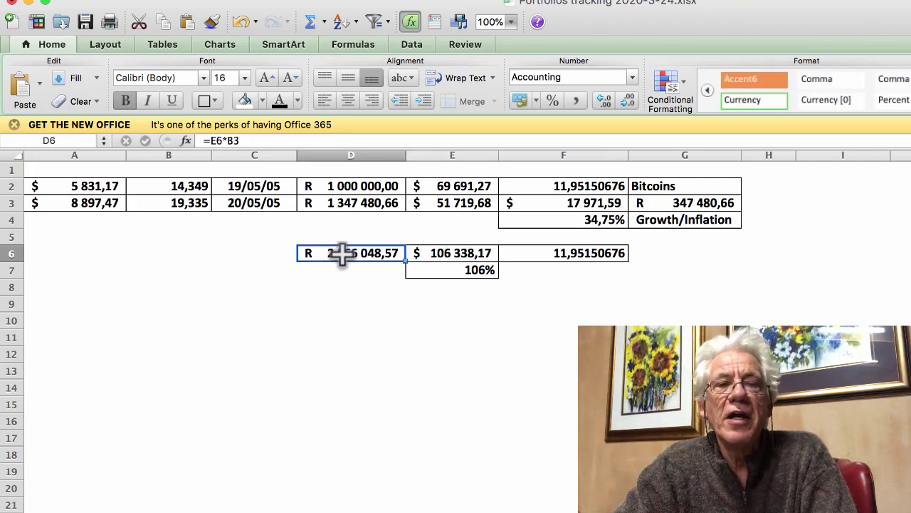
double_click(343, 254)
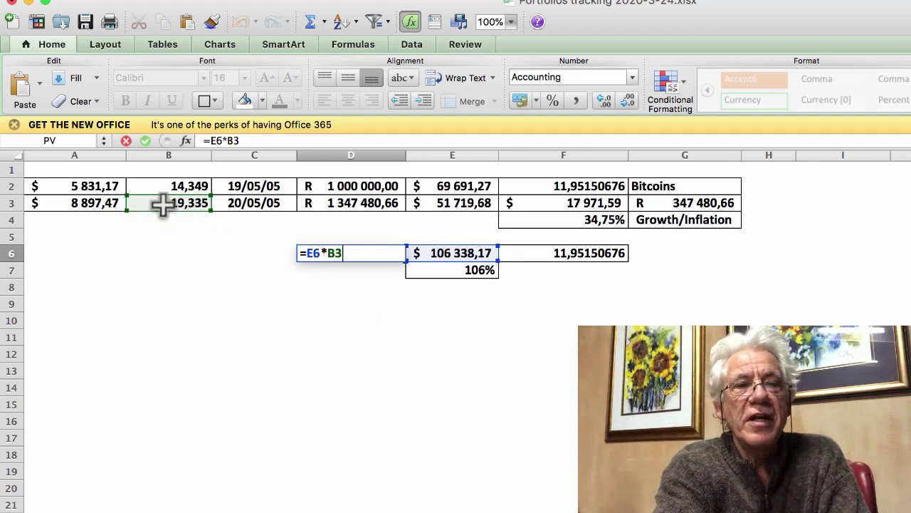
key(Escape)
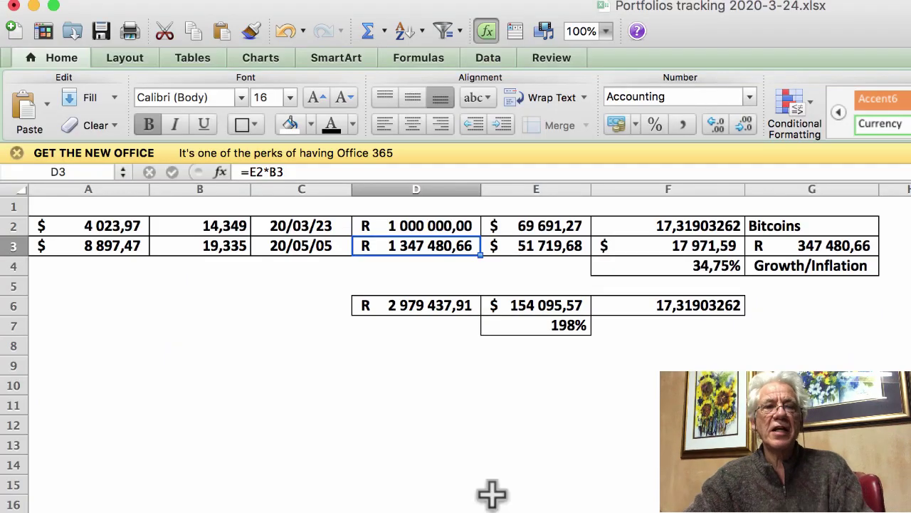
Inspect the R2 979 437,91 final value in D6 and the 198% growth in E7.
click(492, 495)
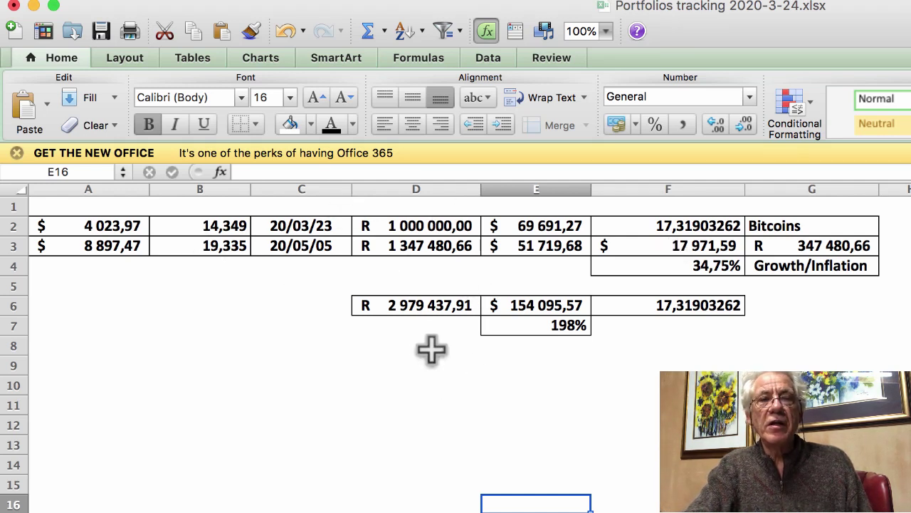
click(415, 306)
click(546, 325)
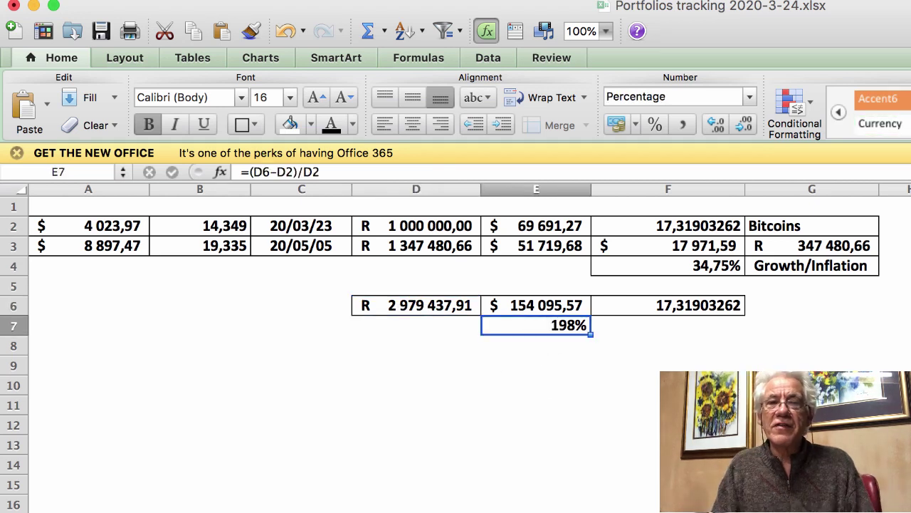